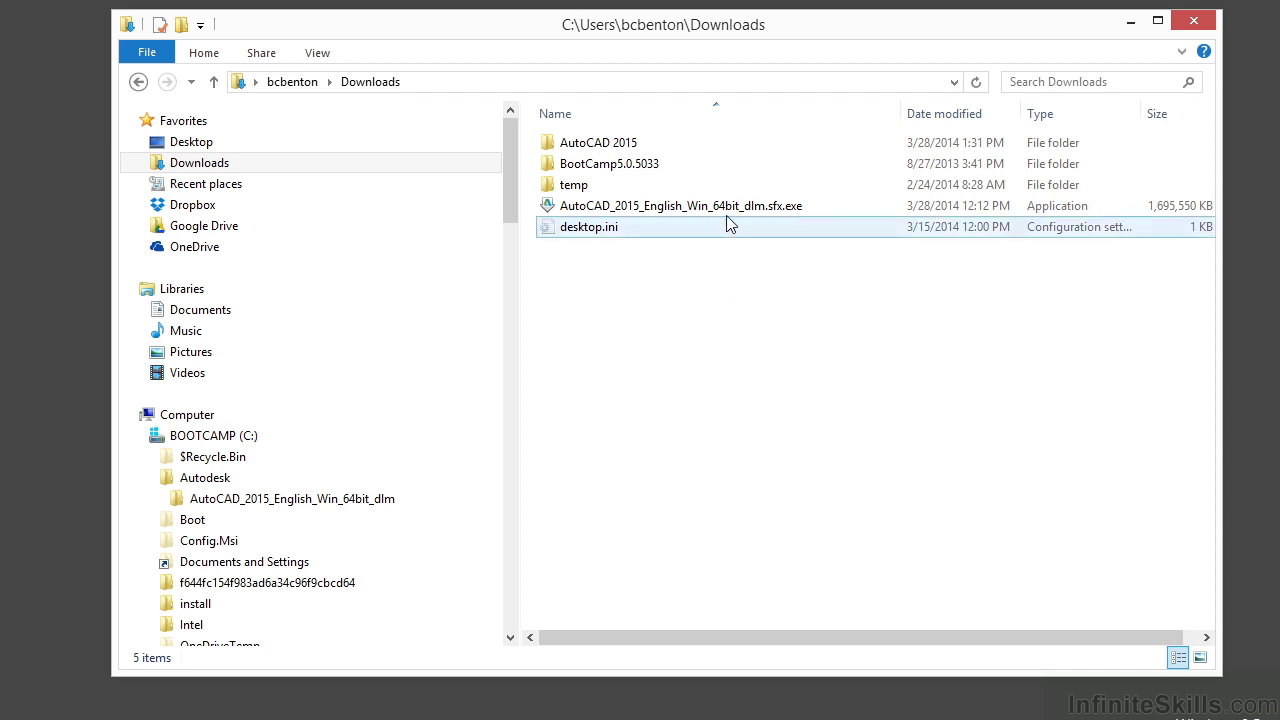
Cancel re-extracting the AutoCAD download and select Setup.exe in C:\Autodesk\AutoCAD_2015_English_Win_64bit_dlm.
{"action": "mouse_move", "coordinate": [728, 210]}
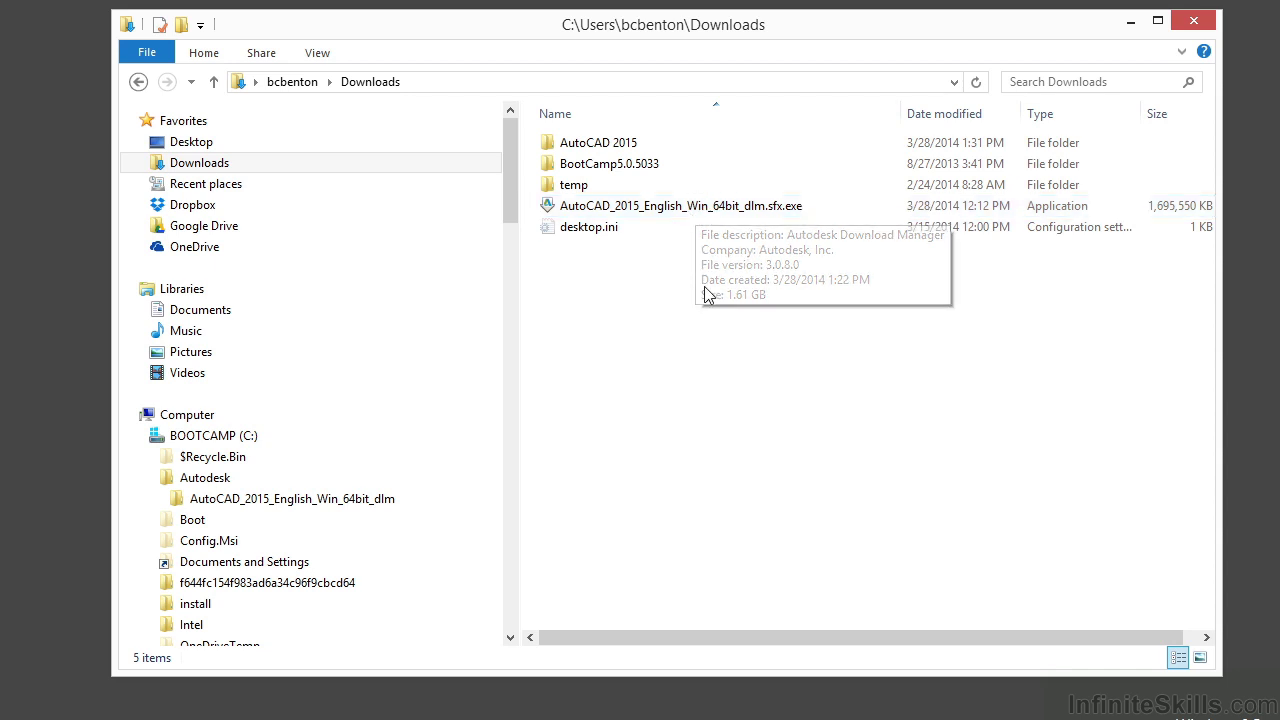
{"action": "double_click", "coordinate": [752, 210]}
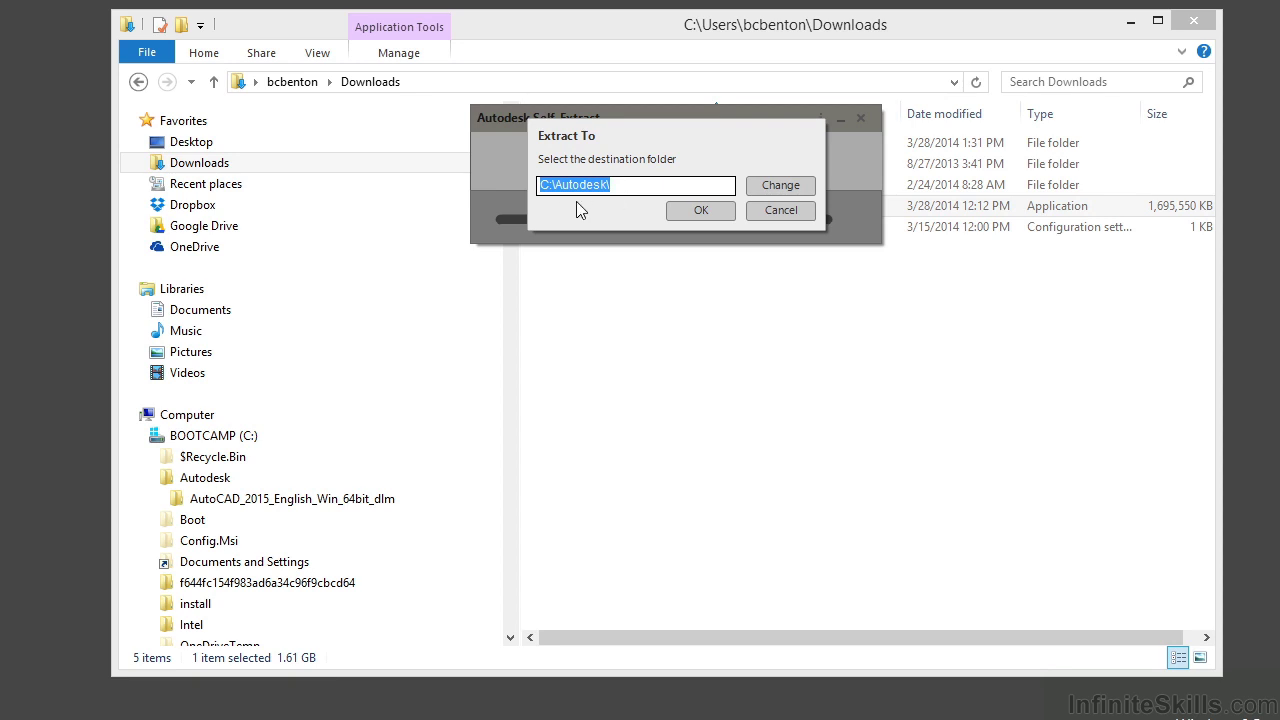
{"action": "left_click", "coordinate": [760, 213]}
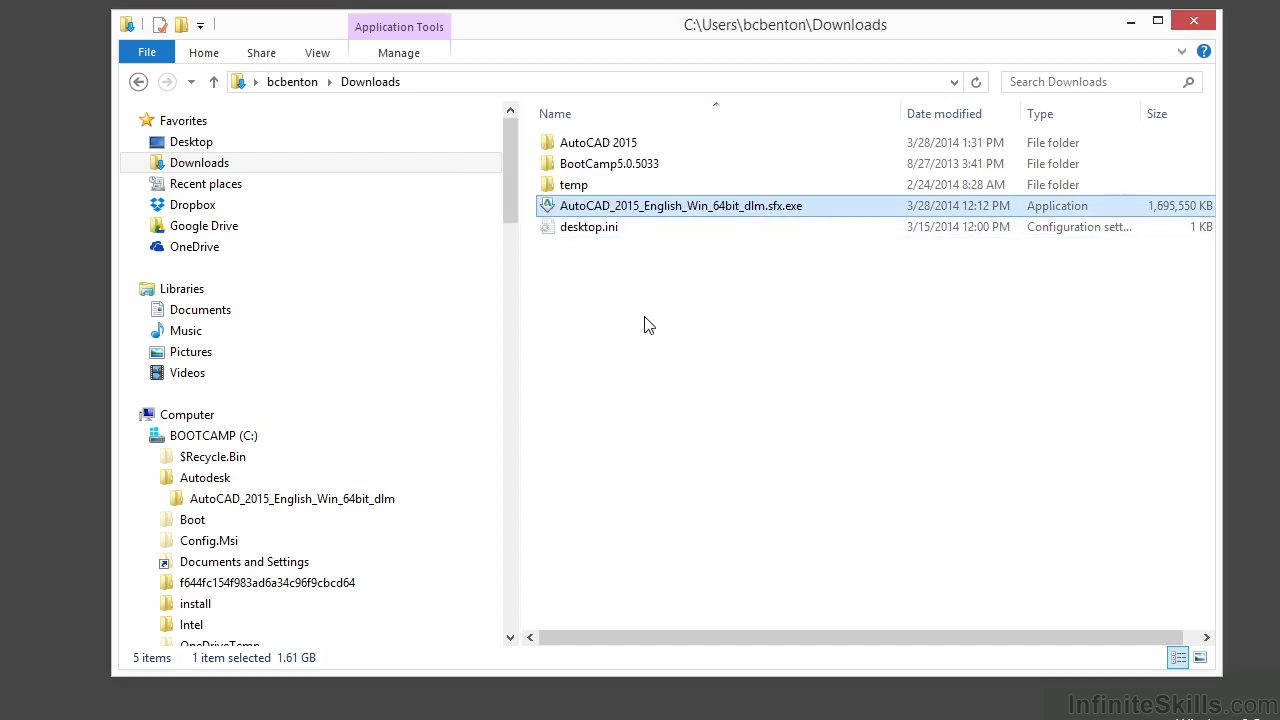
{"action": "scroll", "coordinate": [300, 330], "scroll_direction": "down", "scroll_amount": 3}
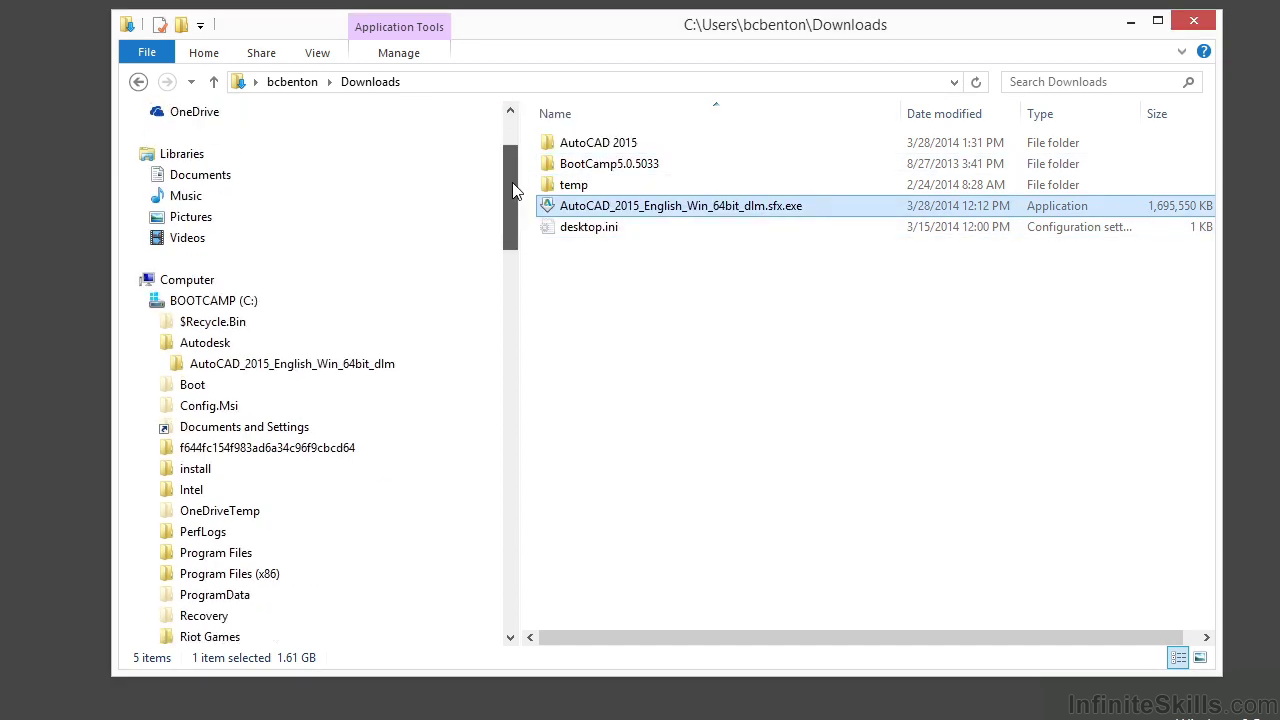
{"action": "left_click", "coordinate": [276, 346]}
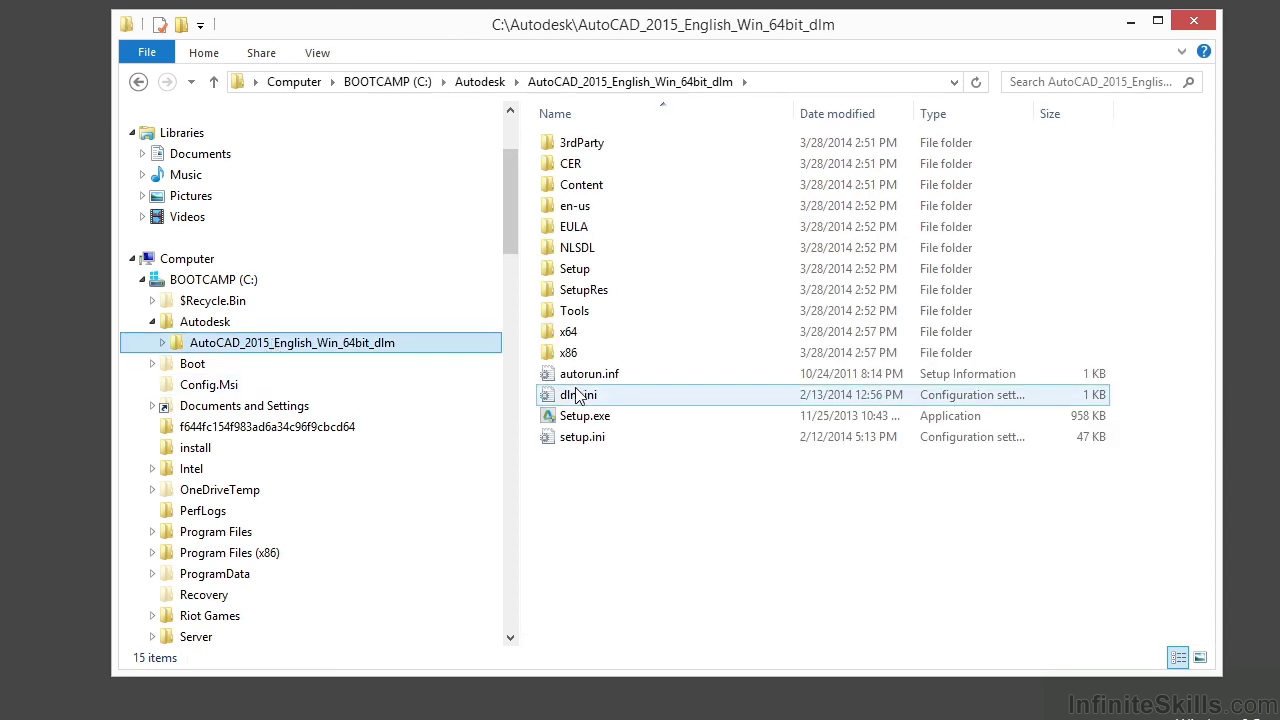
{"action": "left_click", "coordinate": [619, 427]}
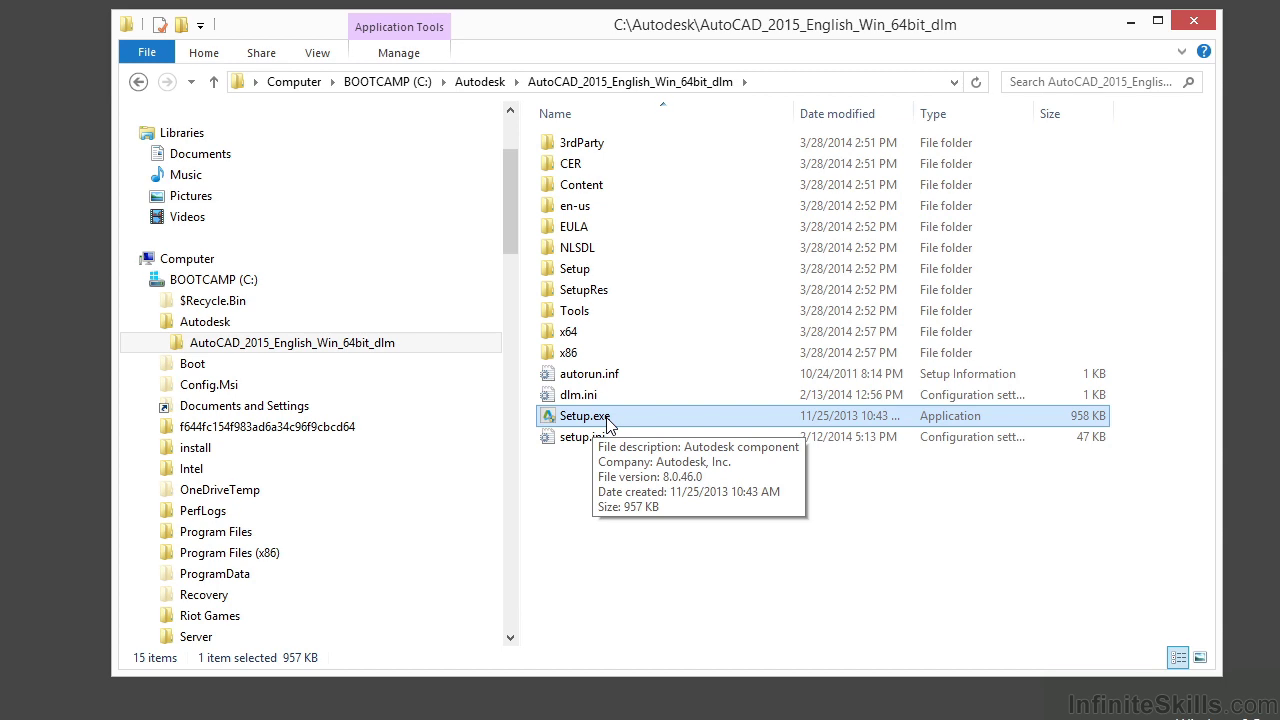
Run Setup.exe to reach the AutoCAD 2015 welcome page and open its Readme.
{"action": "double_click", "coordinate": [607, 424]}
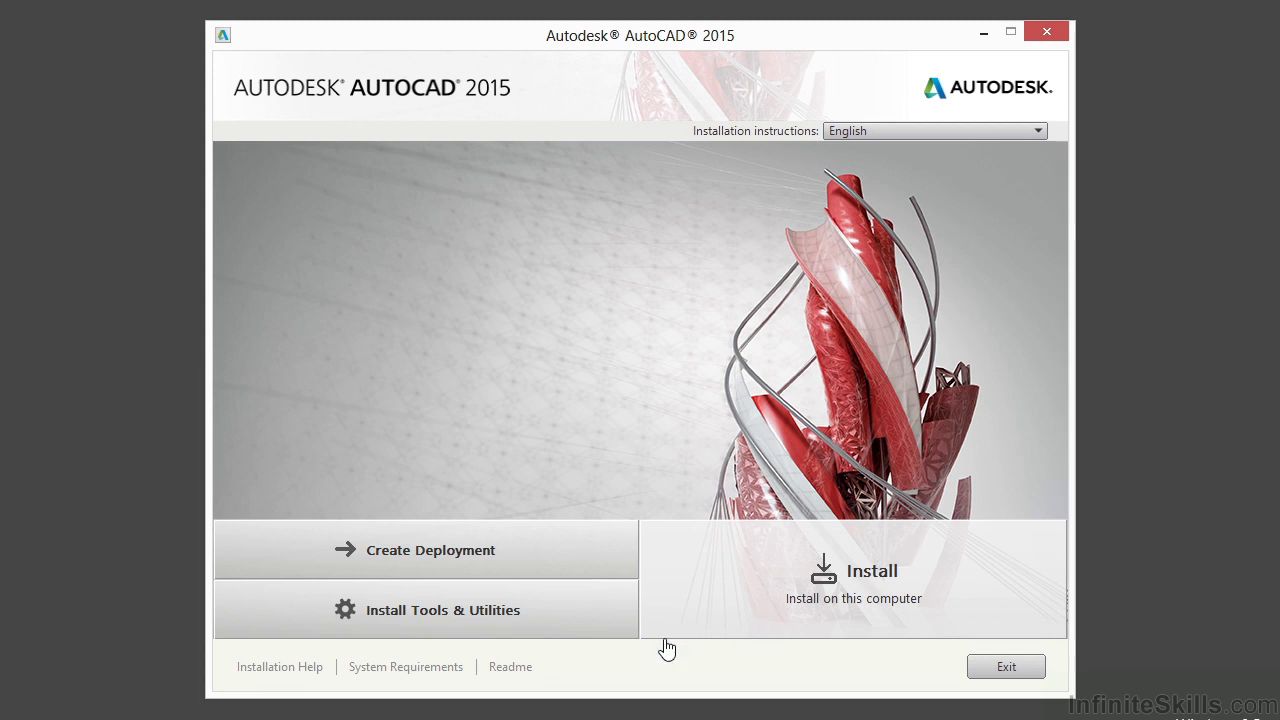
{"action": "left_click", "coordinate": [511, 668]}
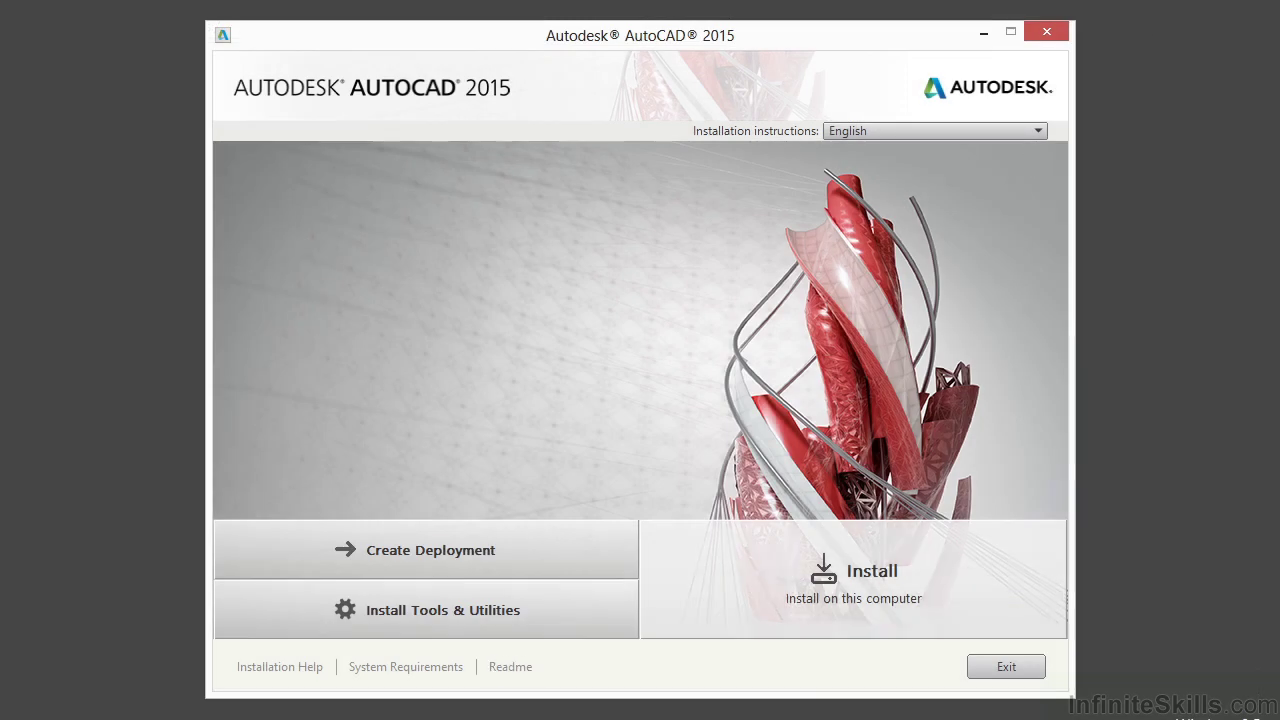
Open the AutoCAD 2015 System Requirements page from the installer.
{"action": "left_click", "coordinate": [411, 668]}
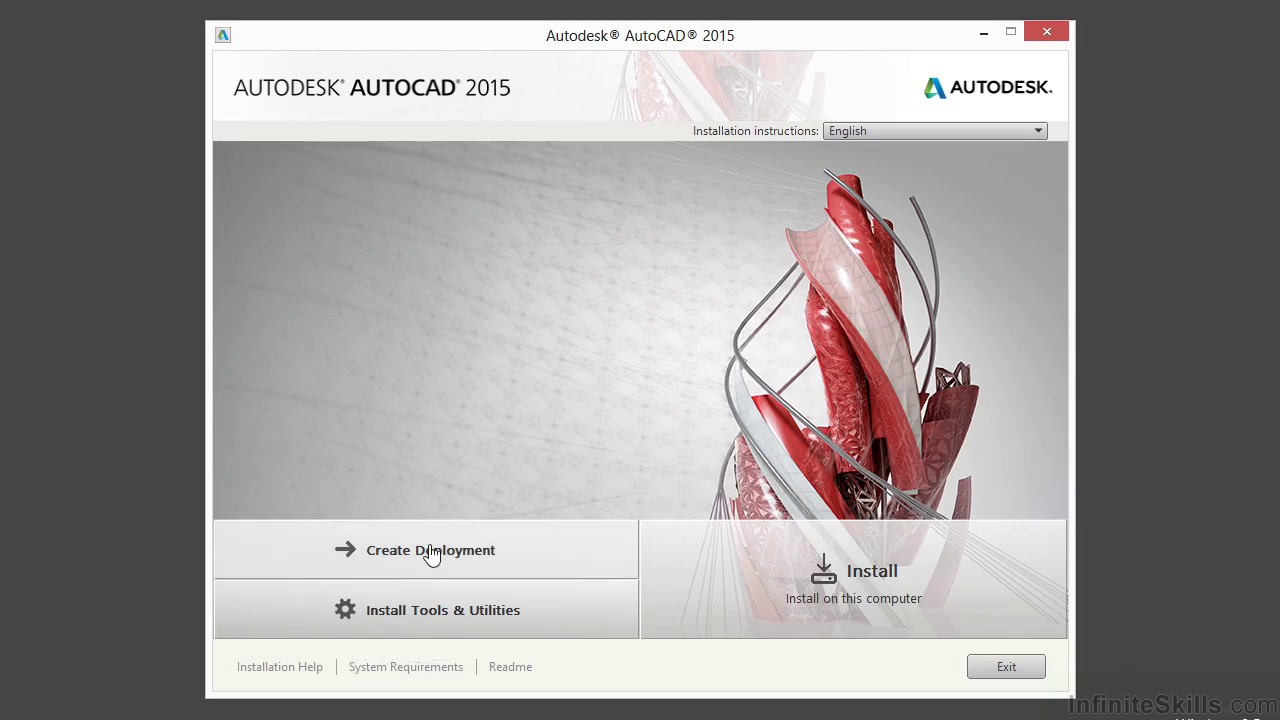
Open the Autodesk Installation Help guides page from the installer's welcome screen.
{"action": "left_click", "coordinate": [263, 668]}
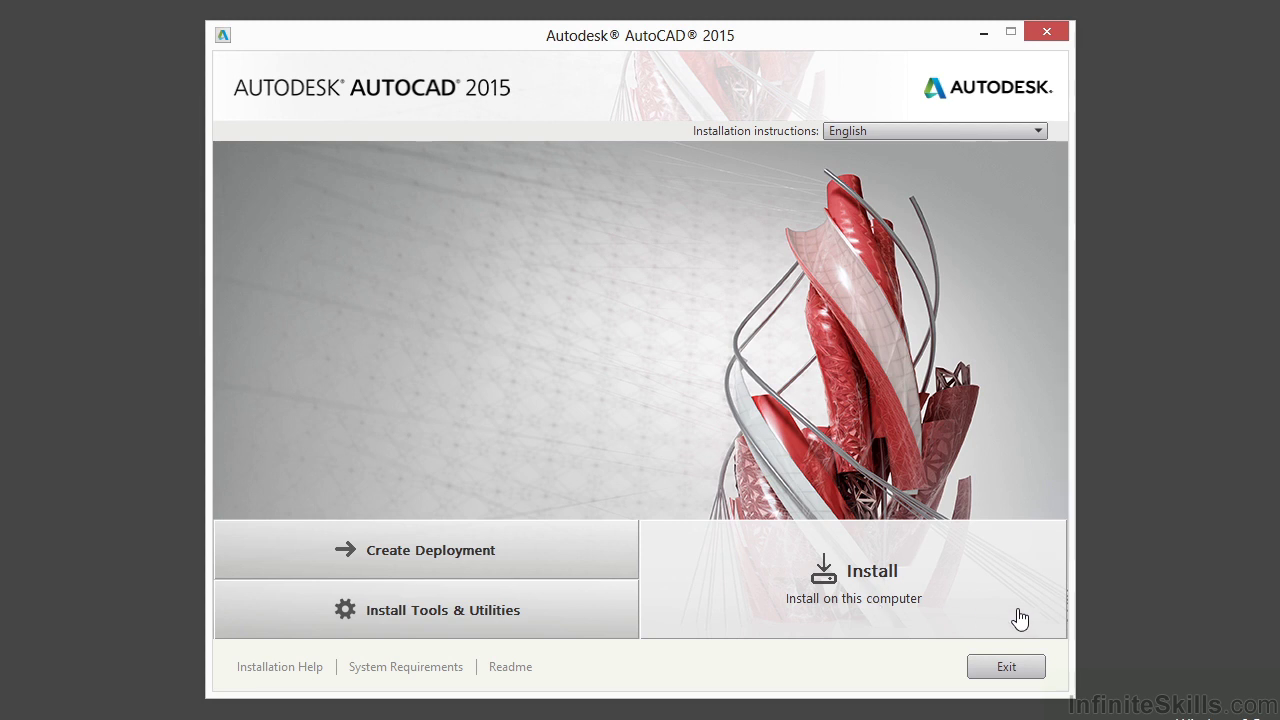
Choose Install, accept the United States license agreement, and continue to Product Information.
{"action": "left_click", "coordinate": [937, 606]}
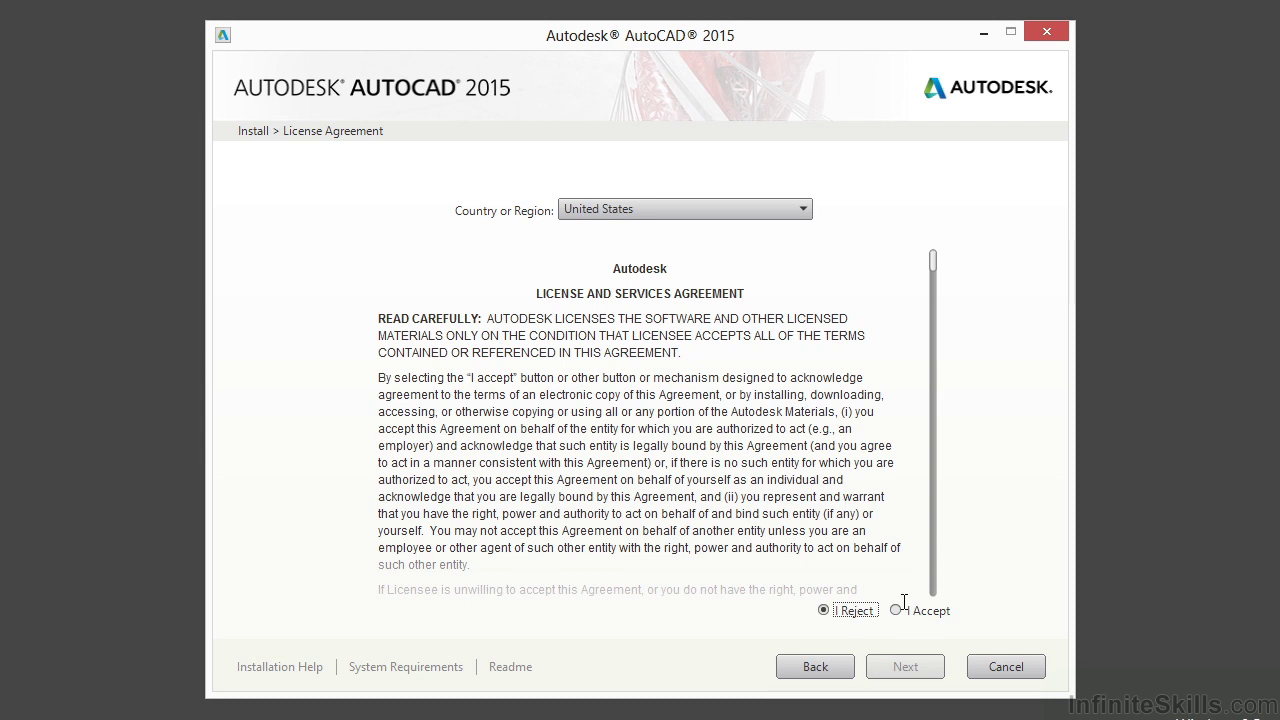
{"action": "left_click", "coordinate": [900, 610]}
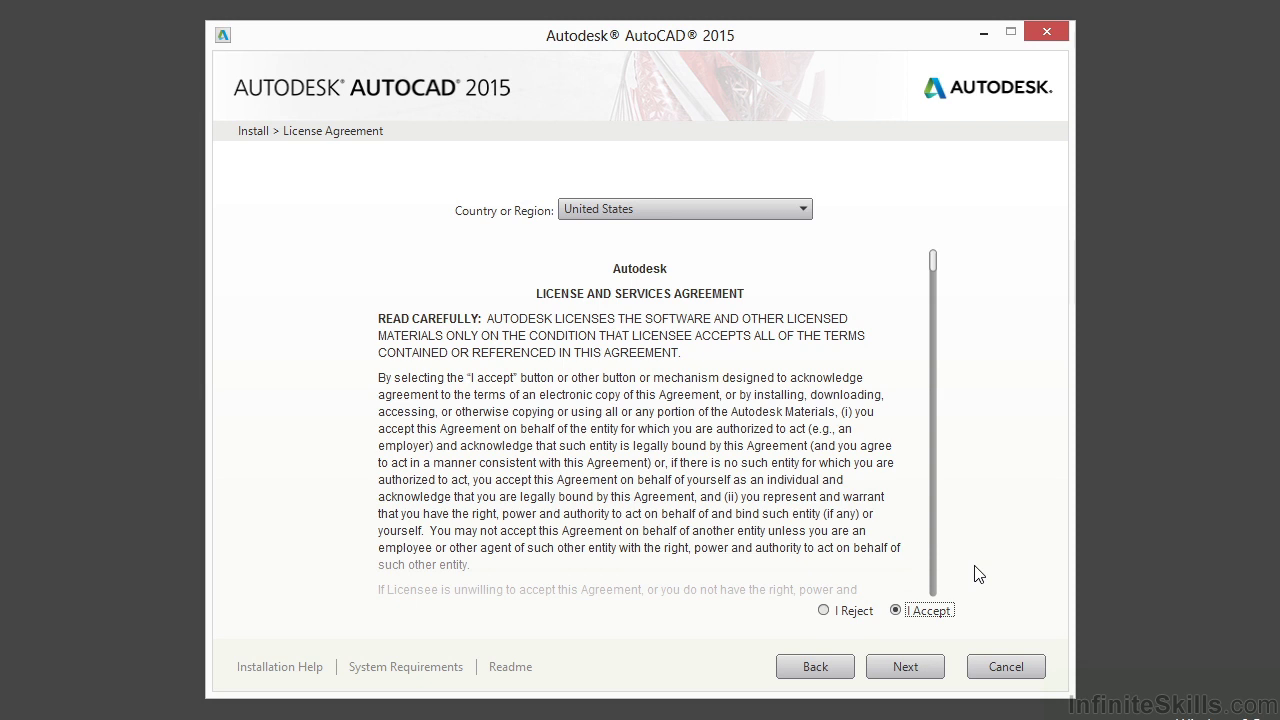
{"action": "left_click", "coordinate": [907, 666]}
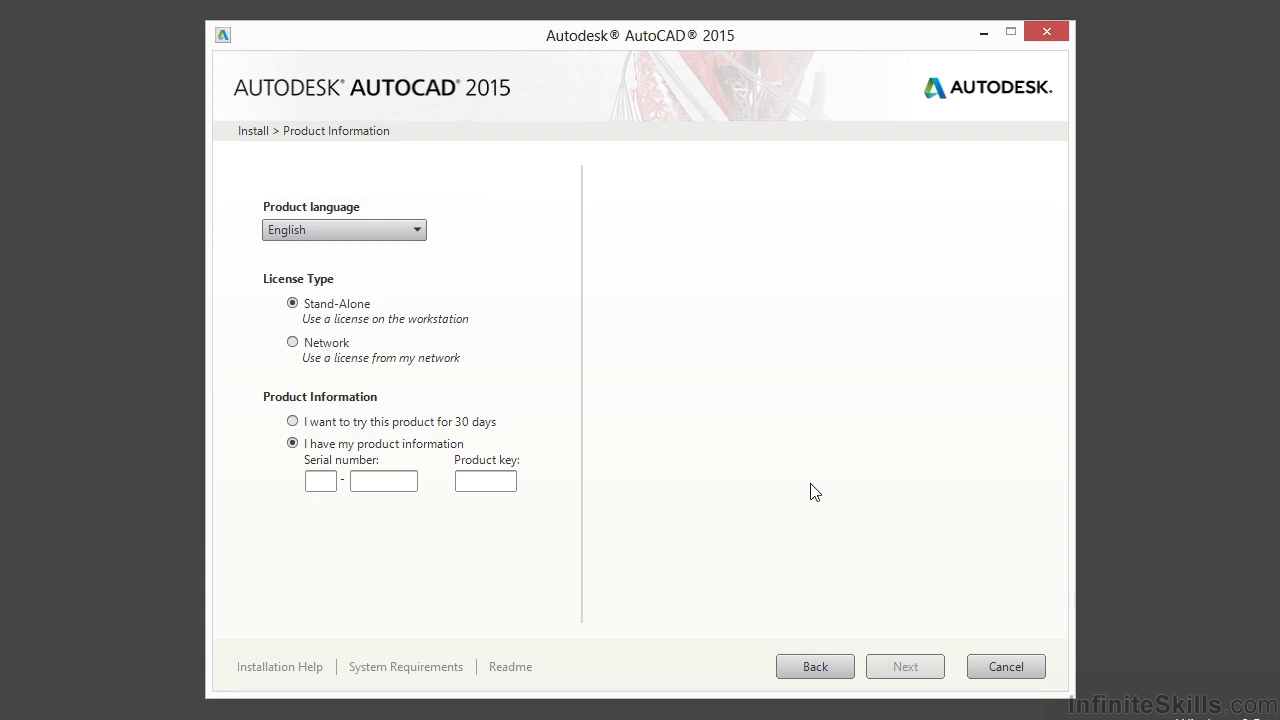
{"action": "left_click", "coordinate": [366, 232]}
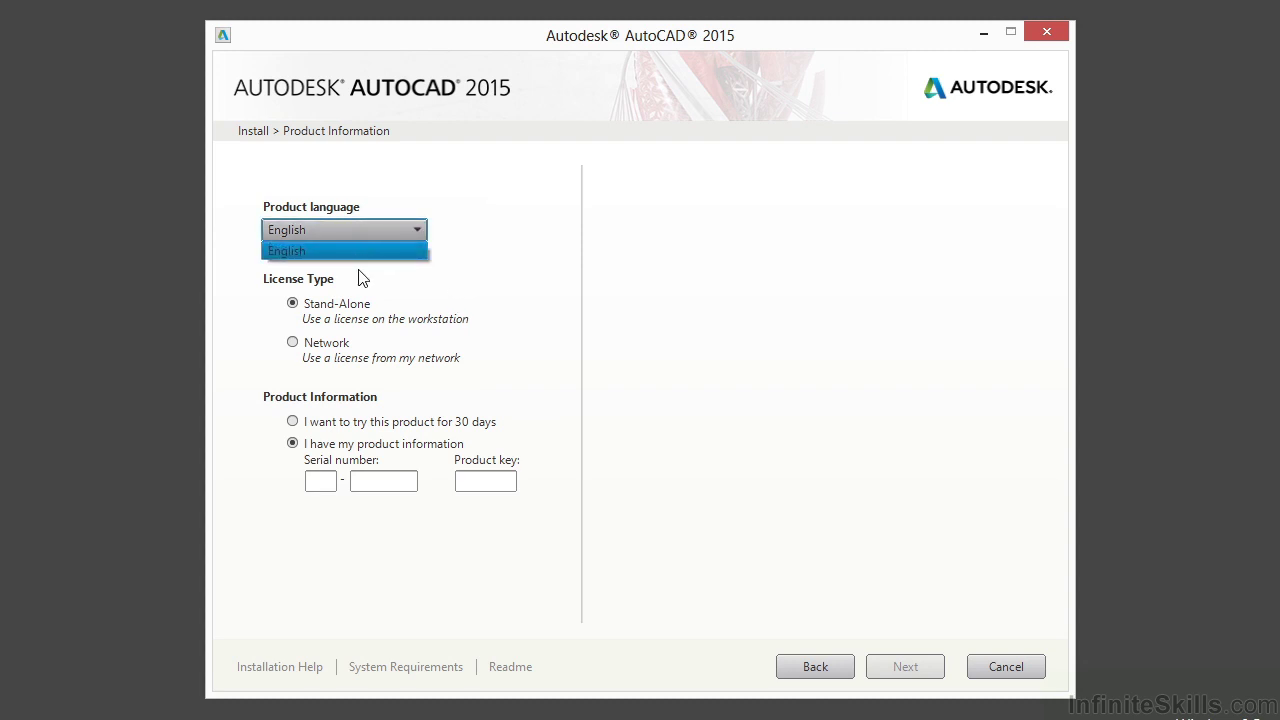
{"action": "left_click", "coordinate": [518, 286]}
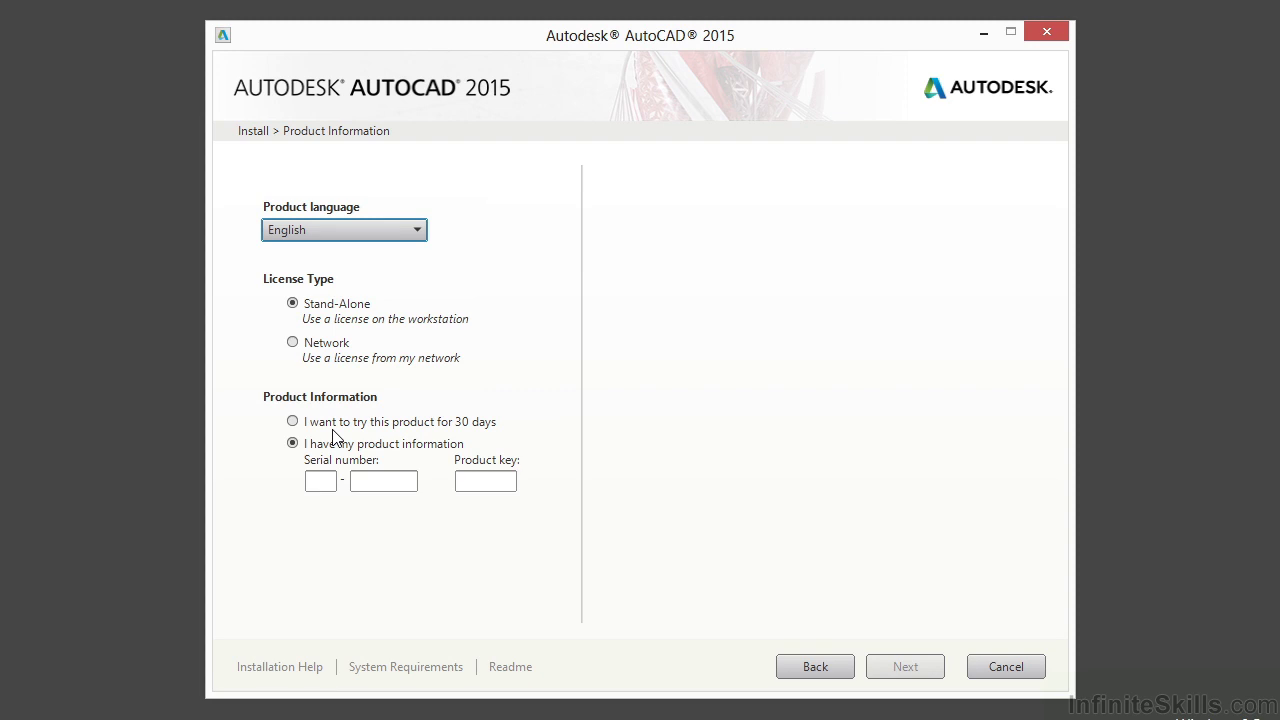
Select 'I have my product information', enter the product key, and continue to Configure Installation.
{"action": "left_click", "coordinate": [292, 421]}
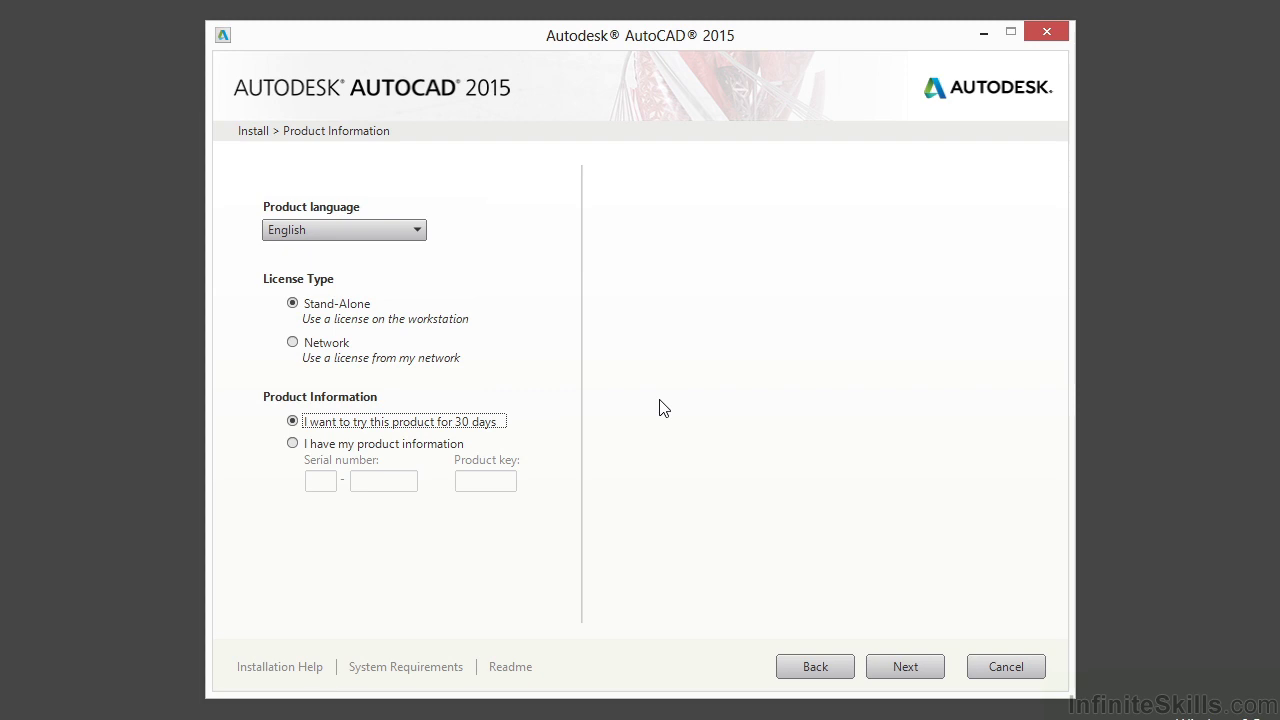
{"action": "left_click", "coordinate": [391, 456]}
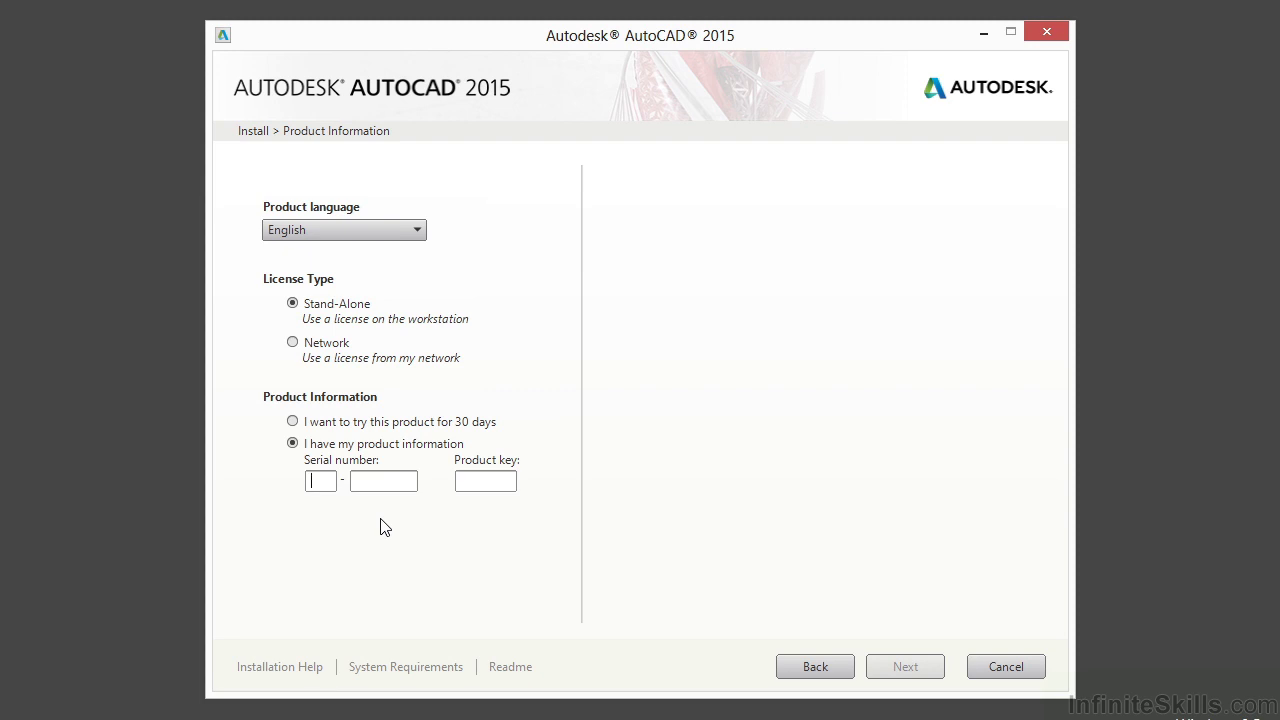
{"action": "left_click", "coordinate": [498, 483]}
{"action": "type", "text": "001G1"}
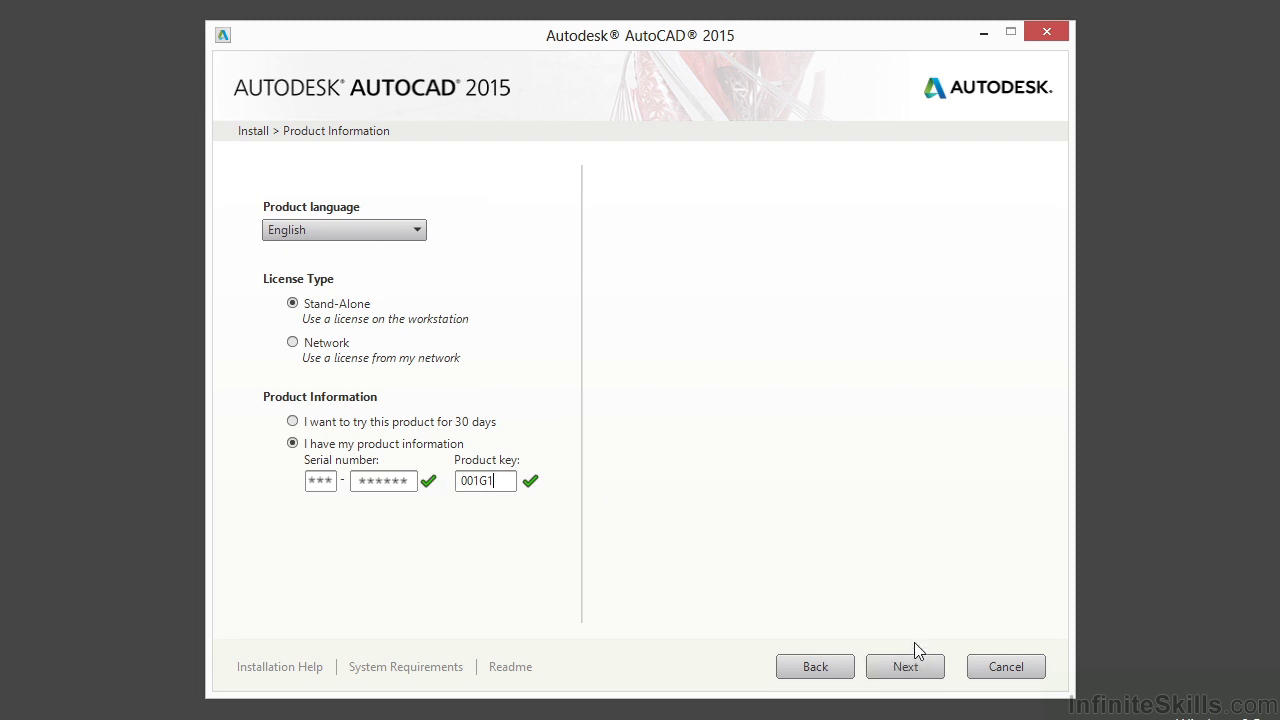
{"action": "left_click", "coordinate": [909, 667]}
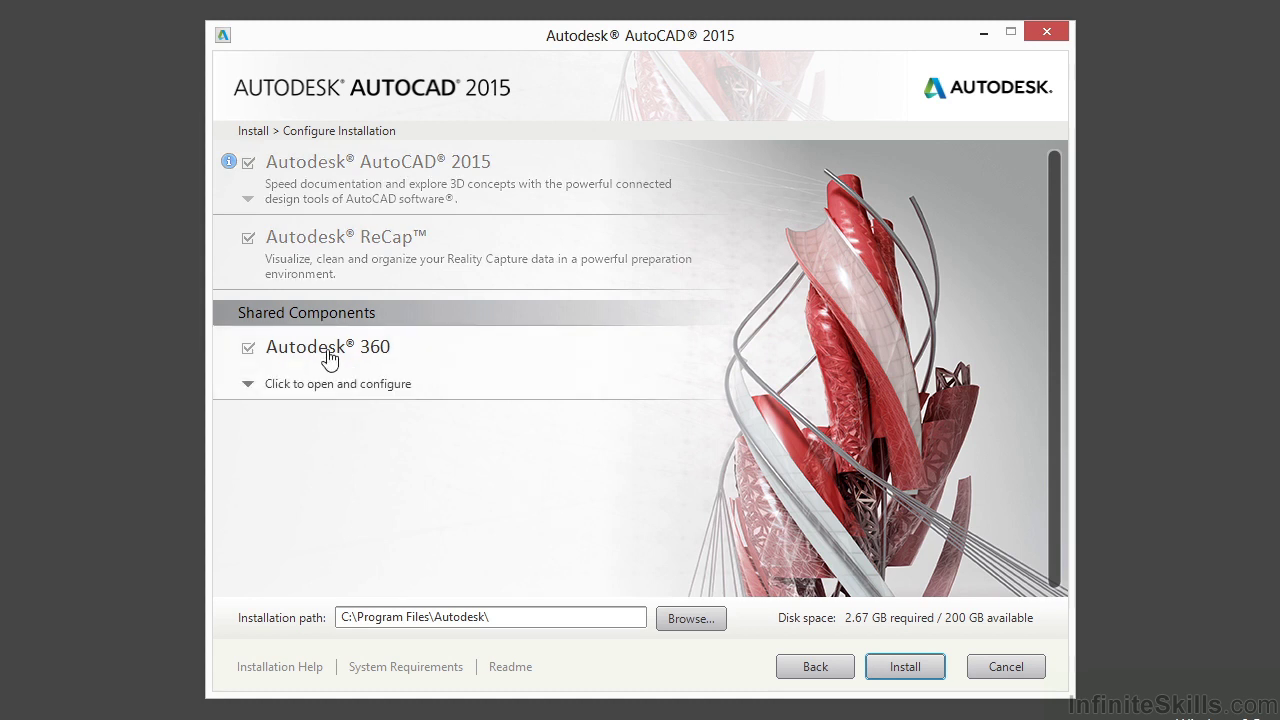
Review the Autodesk 360 options, then open the AutoCAD 2015 configuration panel.
{"action": "left_click", "coordinate": [302, 384]}
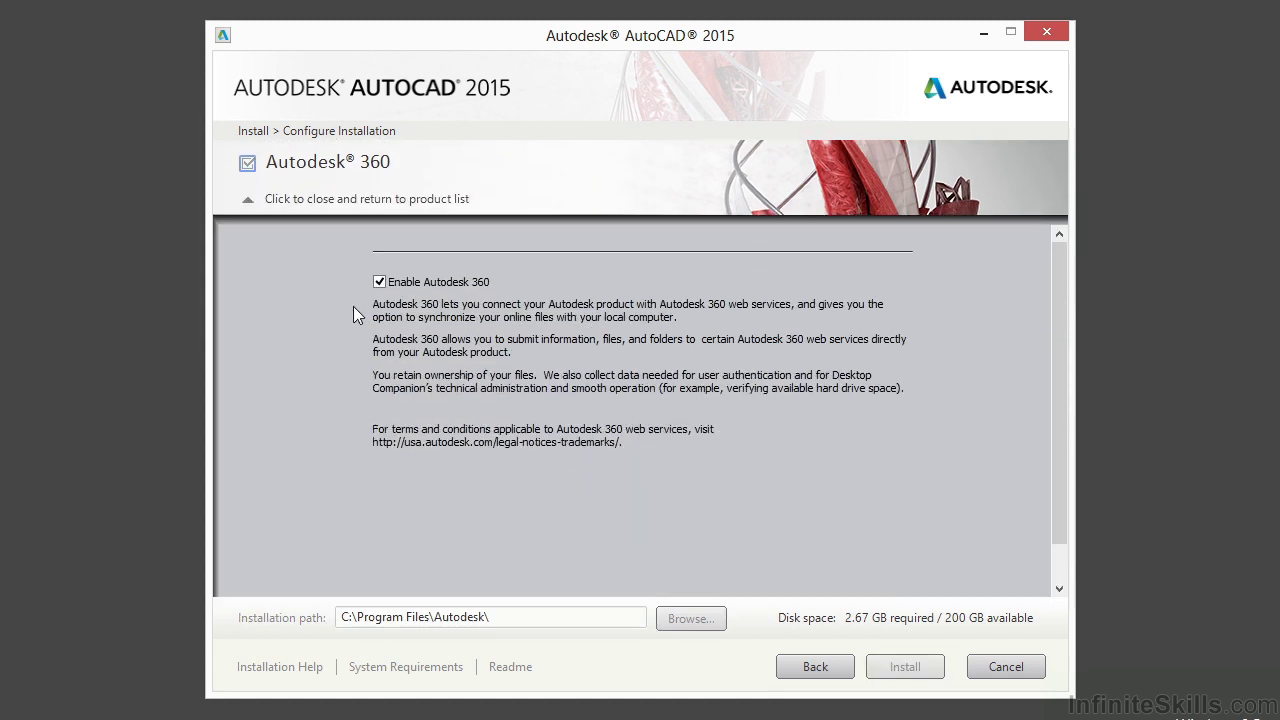
{"action": "left_click", "coordinate": [291, 205]}
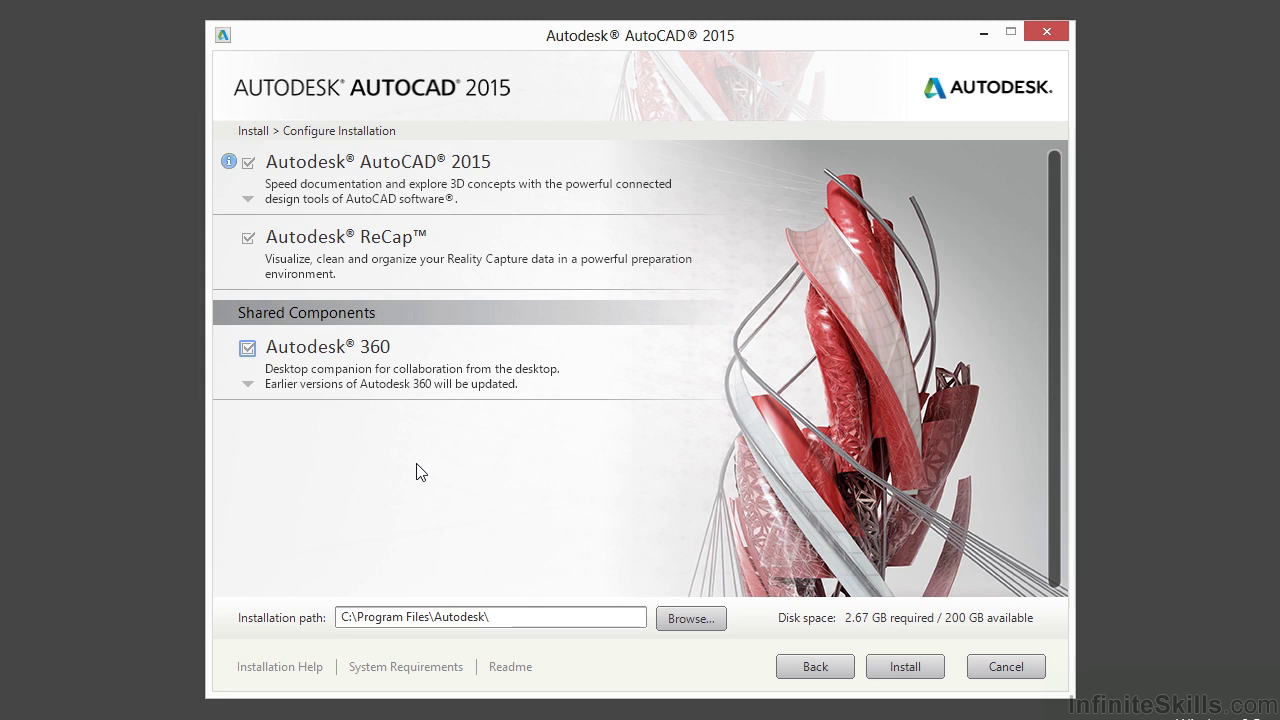
{"action": "left_click", "coordinate": [372, 200]}
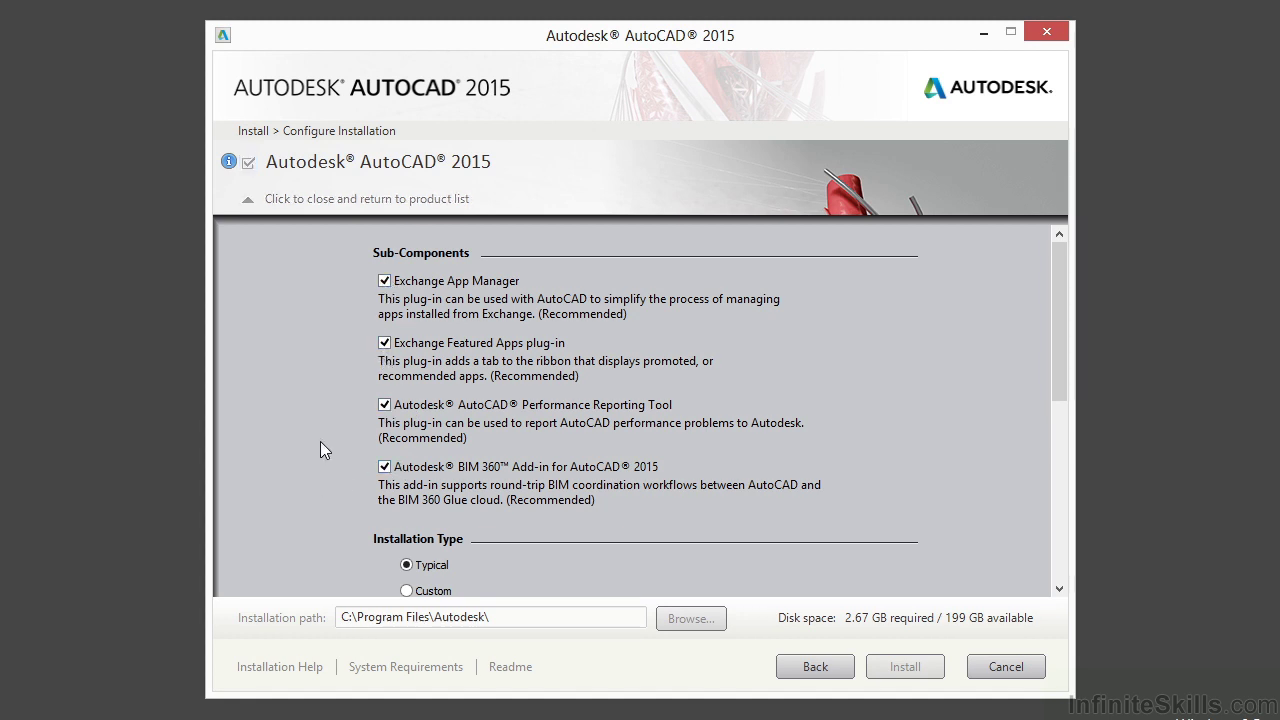
{"action": "scroll", "coordinate": [322, 440], "scroll_direction": "down", "scroll_amount": 5}
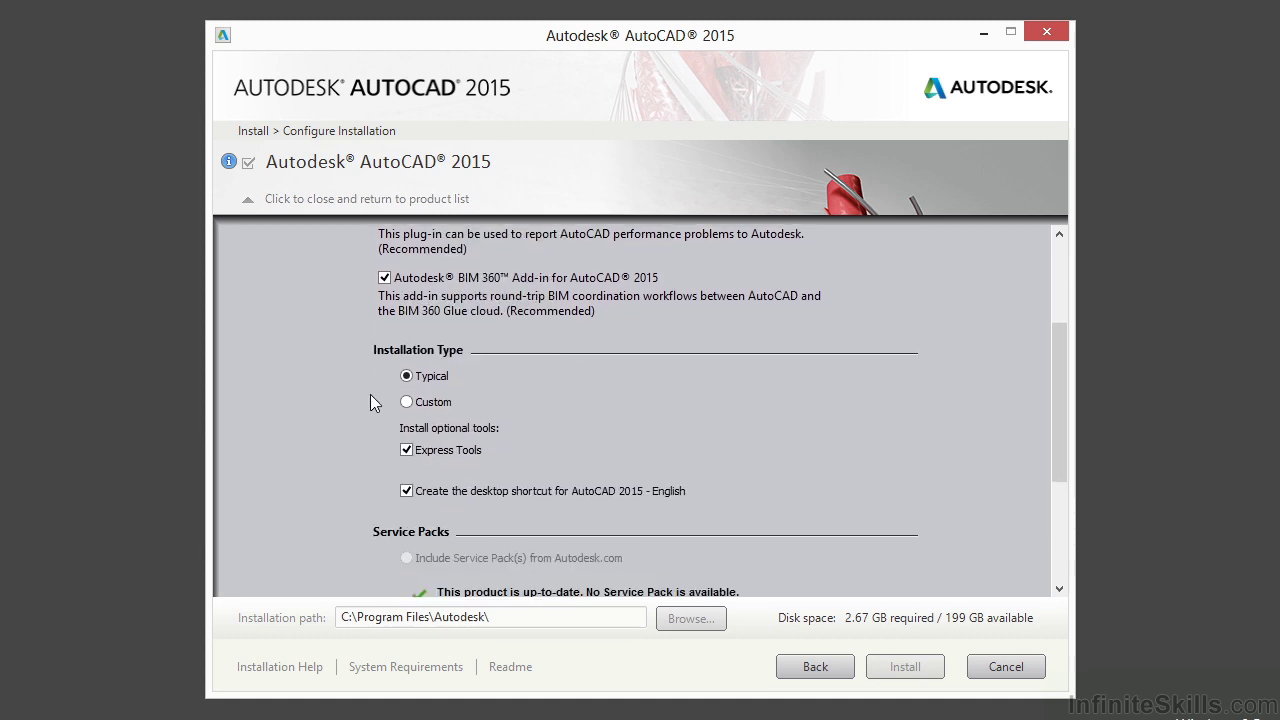
{"action": "scroll", "coordinate": [372, 416], "scroll_direction": "down", "scroll_amount": 1}
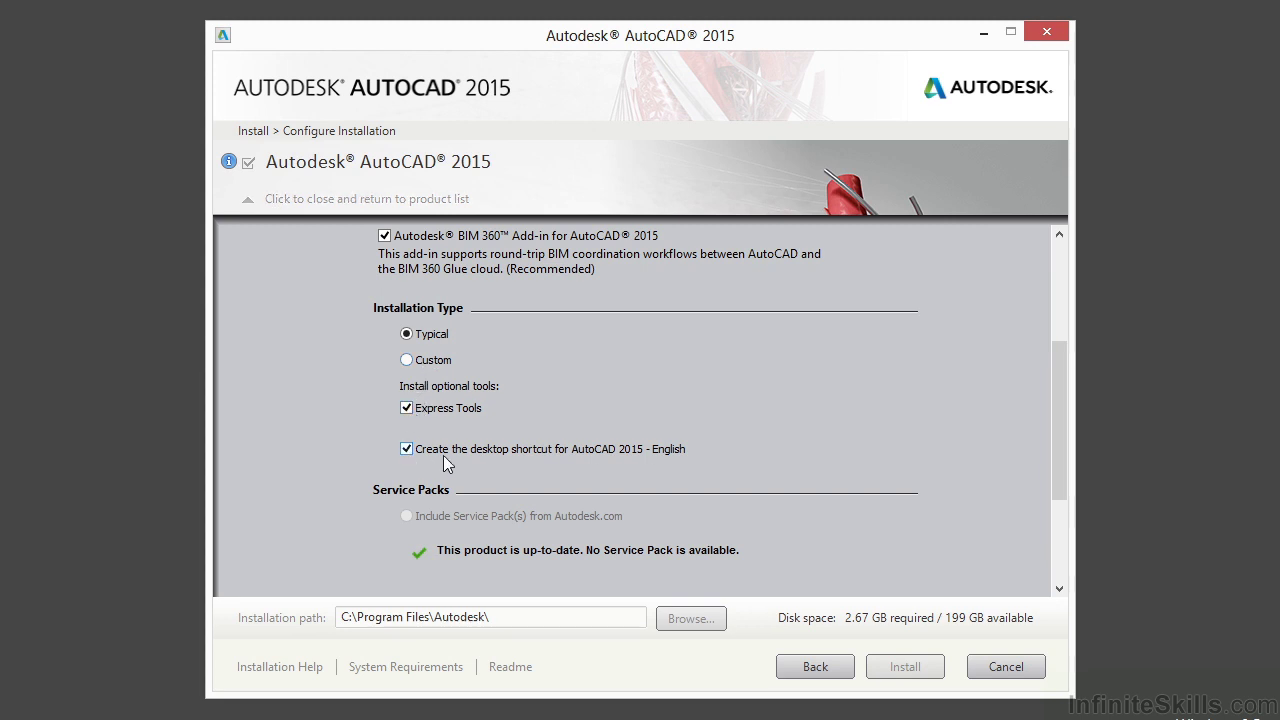
Switch AutoCAD 2015 to Custom installation with all features checked, totalling 3.03 GB.
{"action": "left_click", "coordinate": [407, 360]}
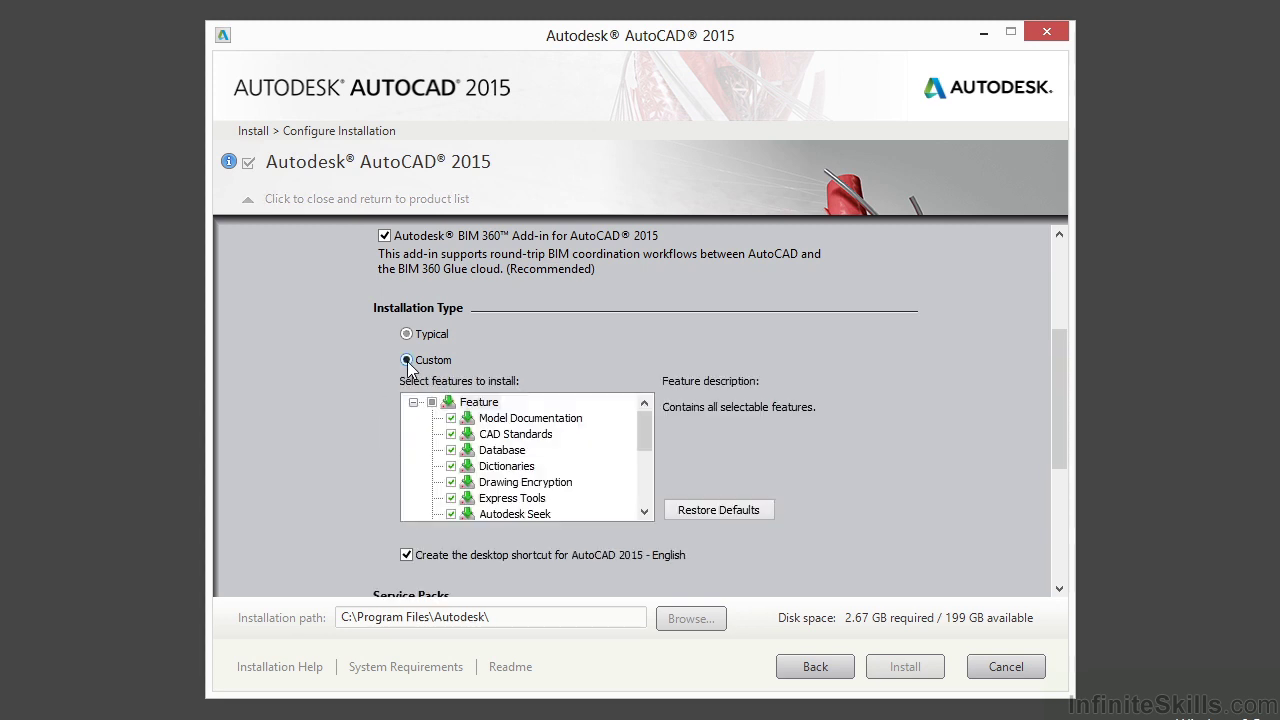
{"action": "left_click", "coordinate": [432, 403]}
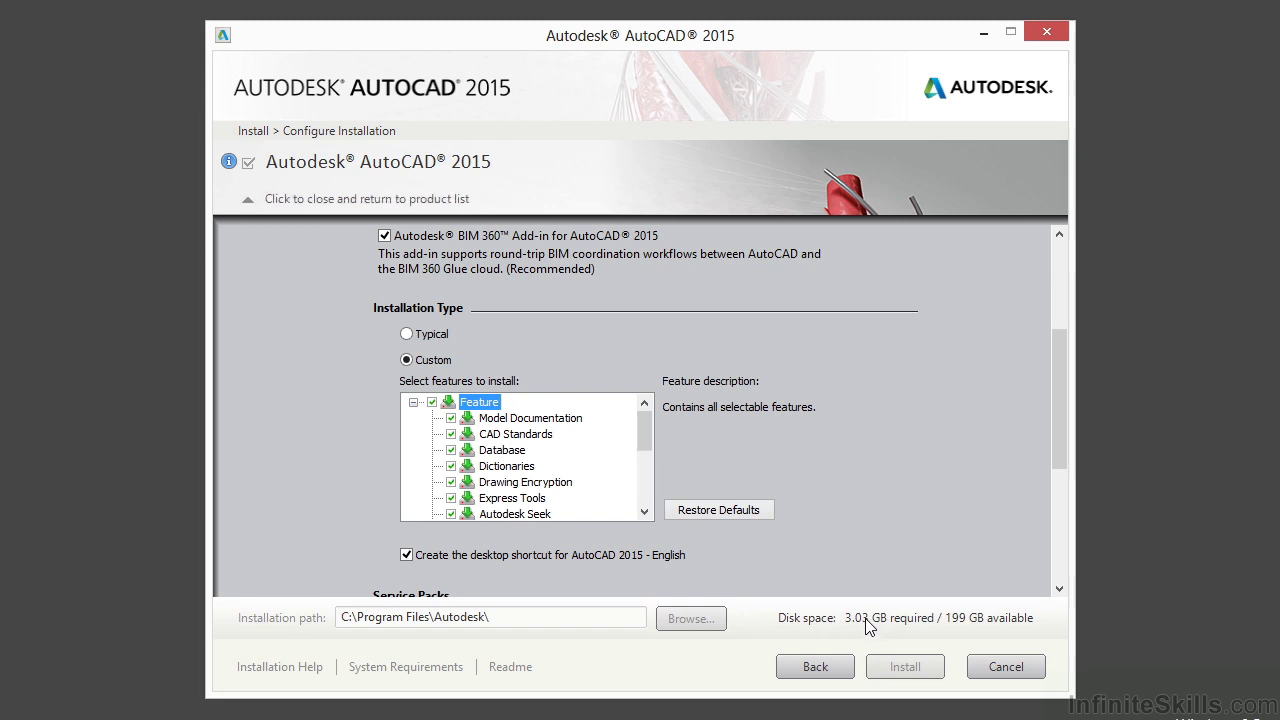
{"action": "left_click", "coordinate": [432, 402]}
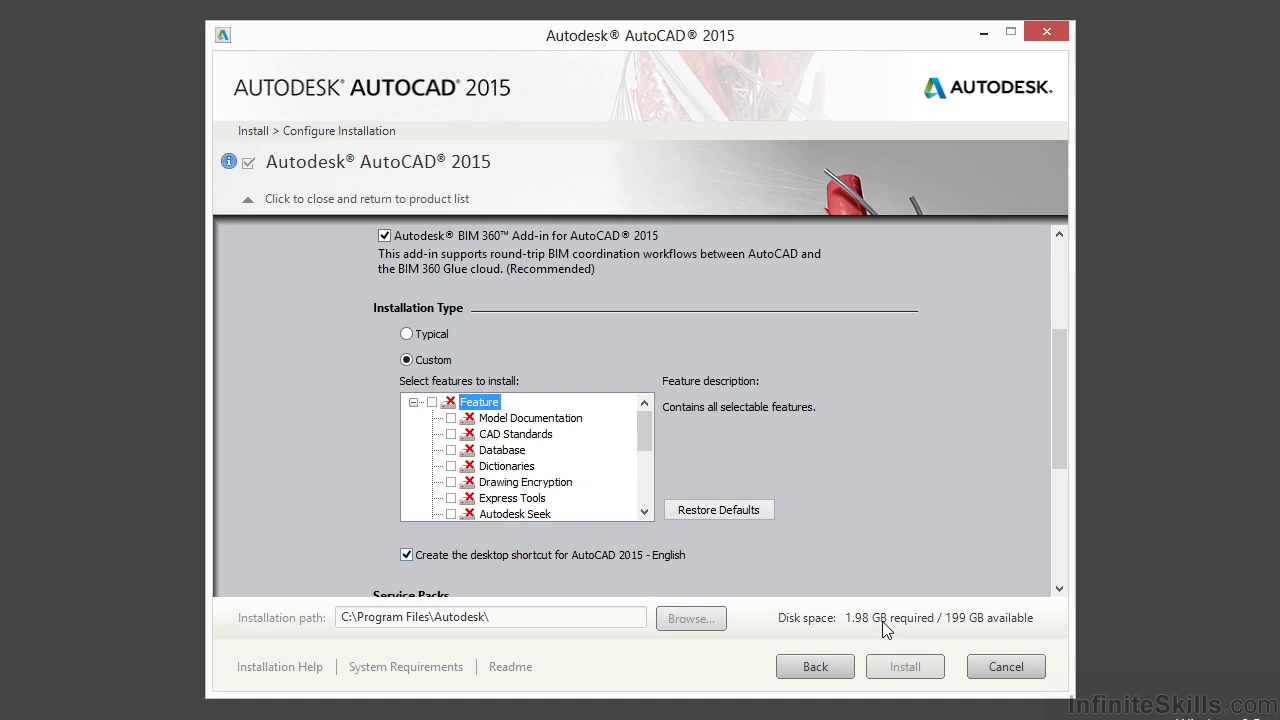
{"action": "left_click", "coordinate": [432, 402]}
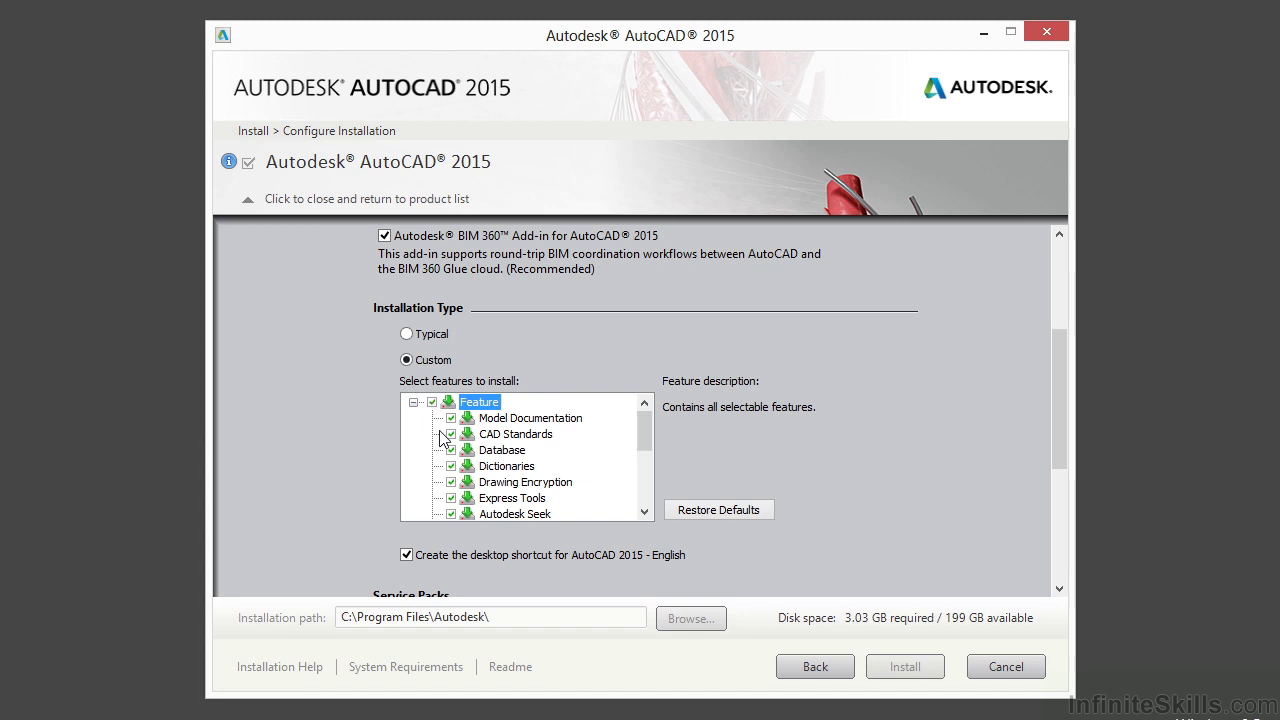
{"action": "left_click", "coordinate": [346, 416]}
{"action": "scroll", "coordinate": [345, 435], "scroll_direction": "down", "scroll_amount": 5}
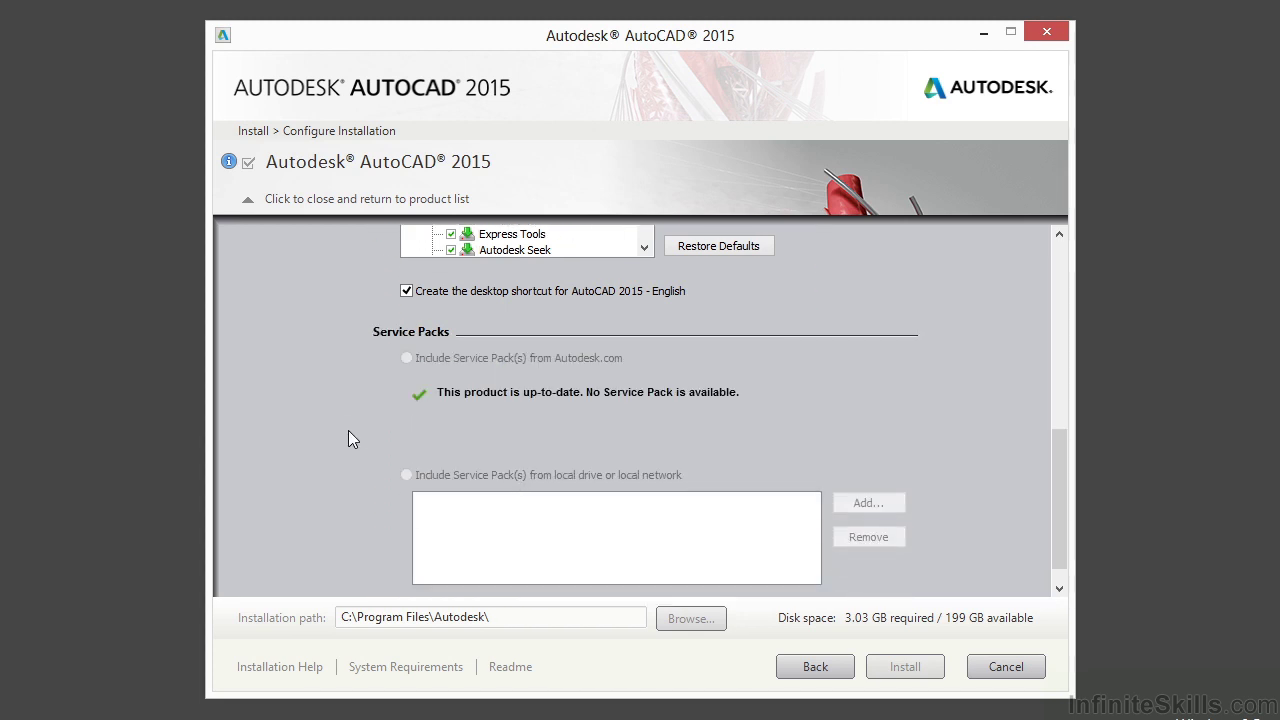
{"action": "scroll", "coordinate": [348, 434], "scroll_direction": "down", "scroll_amount": 1}
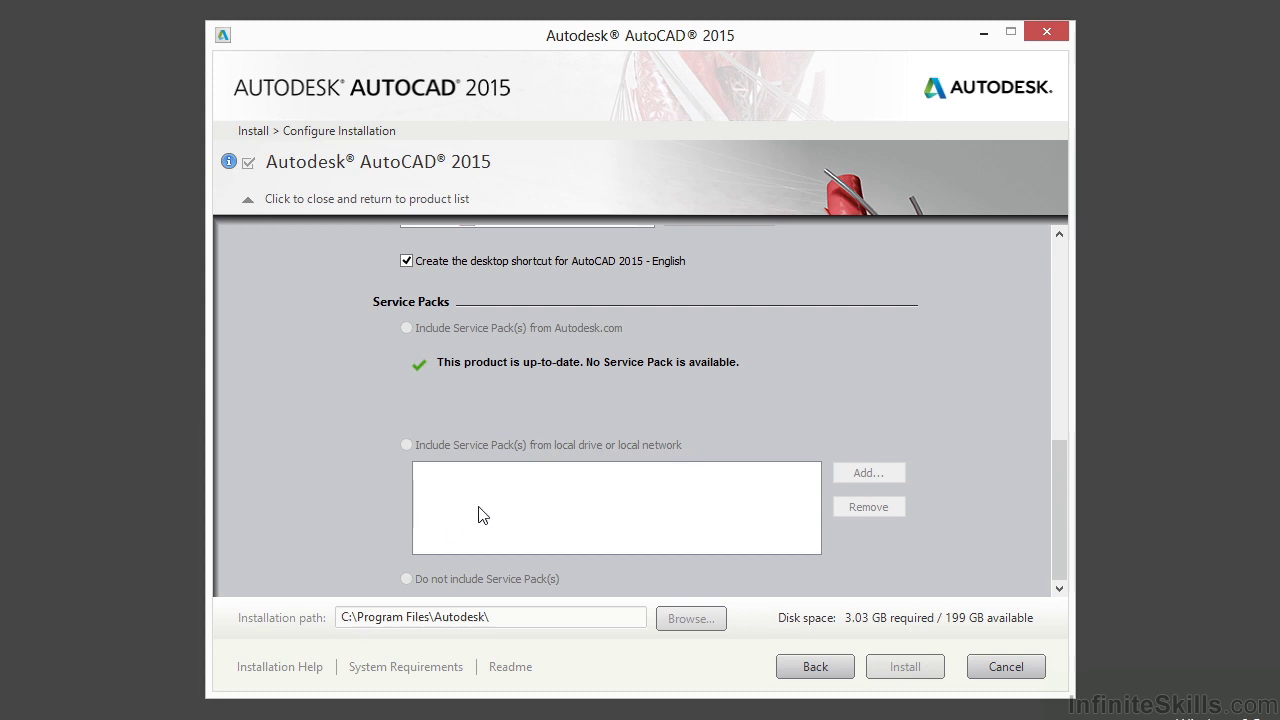
Install AutoCAD 2015, ReCap and the recommended plug-ins through to Installation Complete.
{"action": "left_click", "coordinate": [327, 205]}
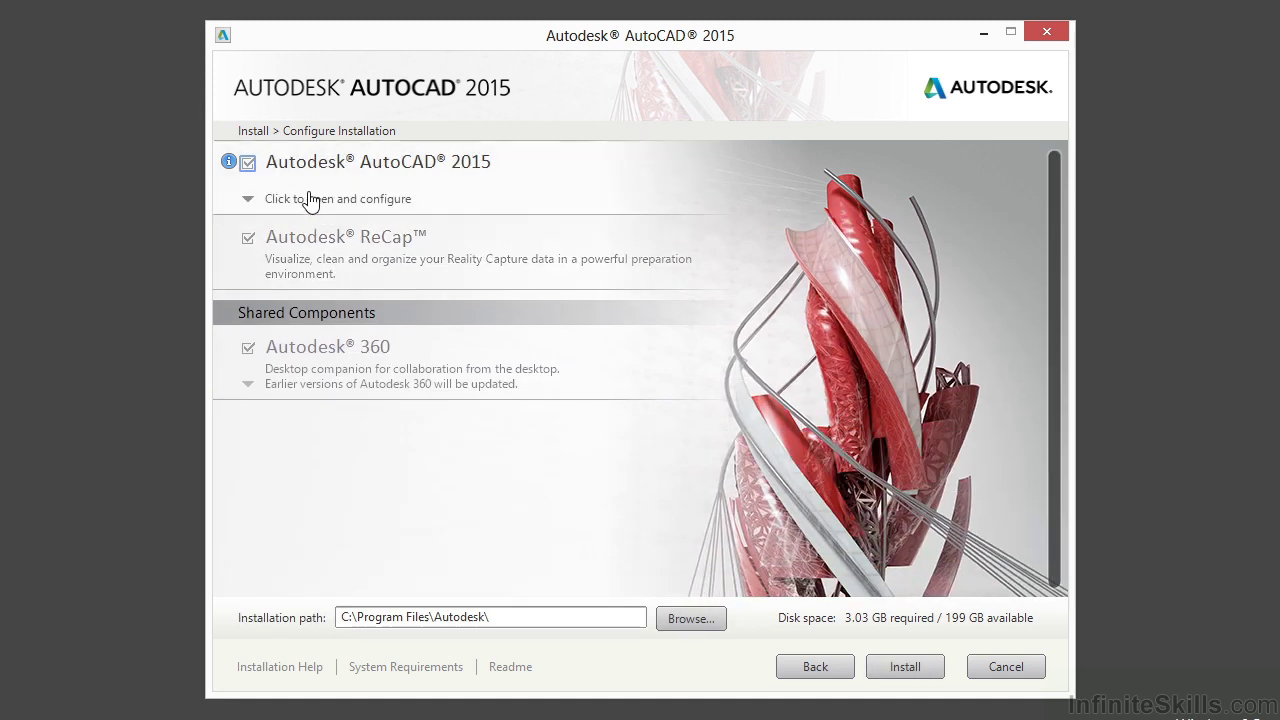
{"action": "left_click", "coordinate": [904, 670]}
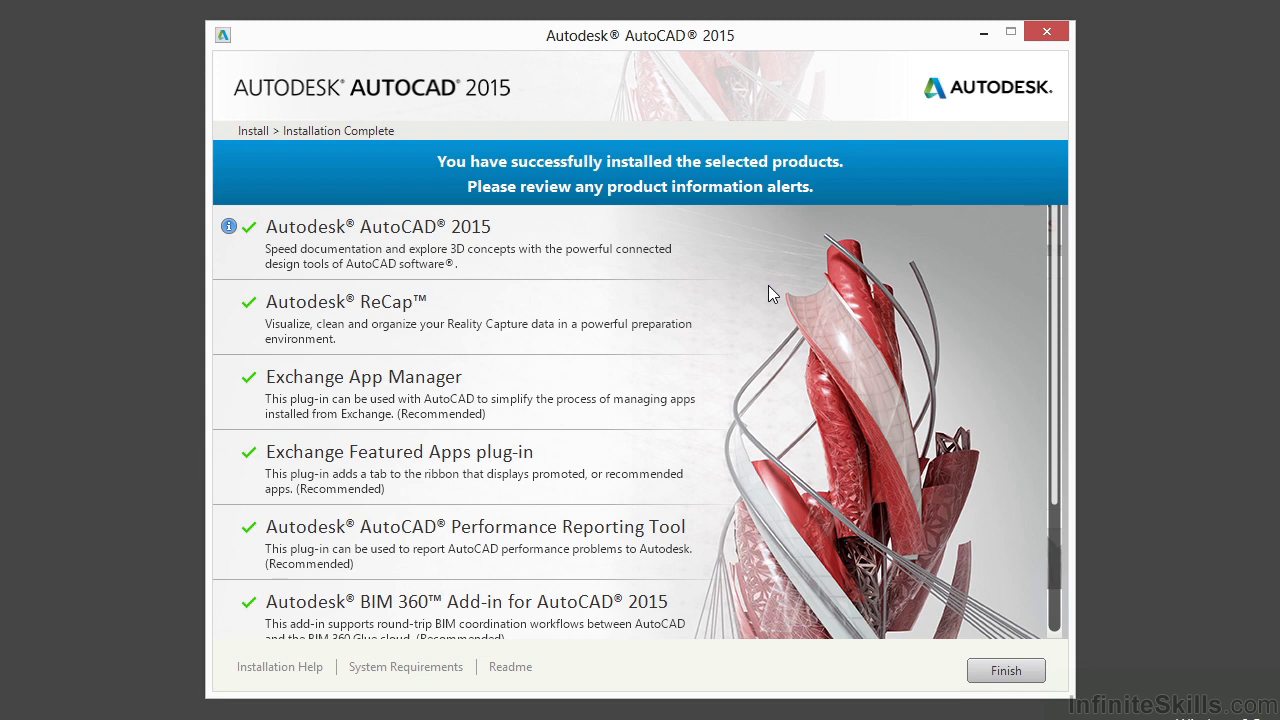
Review the installed products list and close the installer with Finish.
{"action": "left_click_drag", "start_coordinate": [1058, 318], "coordinate": [1058, 383]}
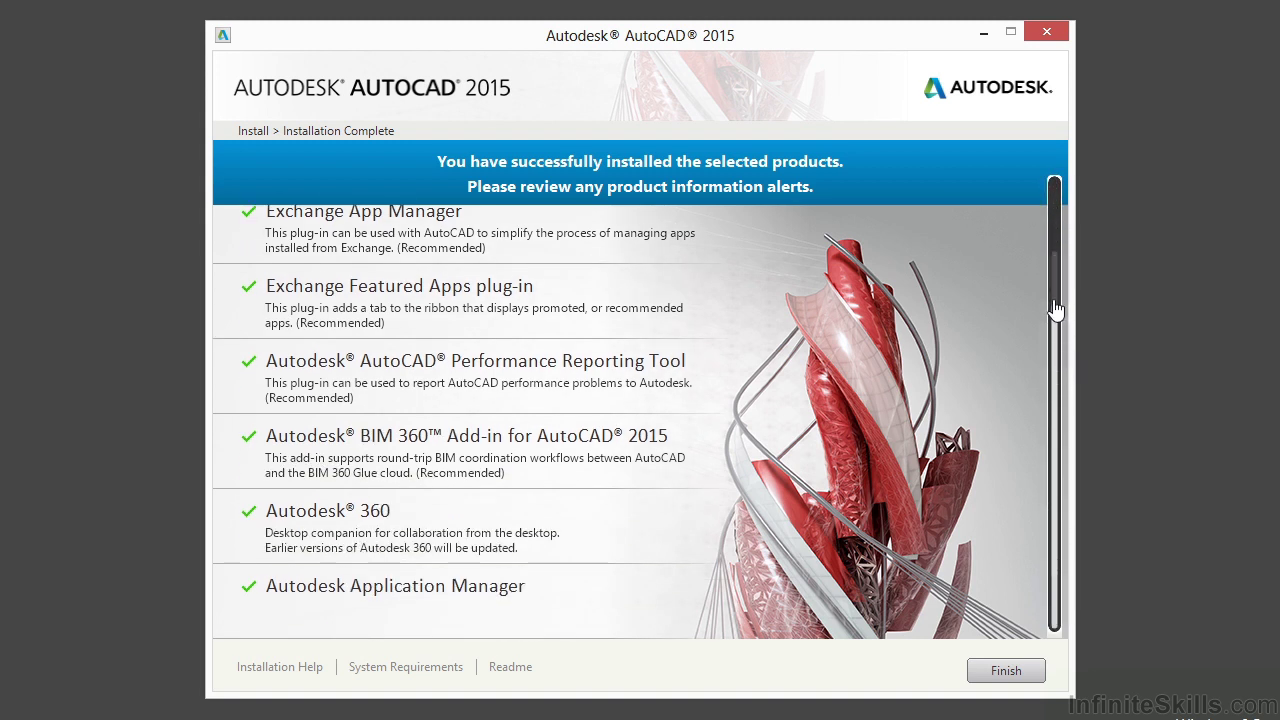
{"action": "left_click", "coordinate": [1003, 673]}
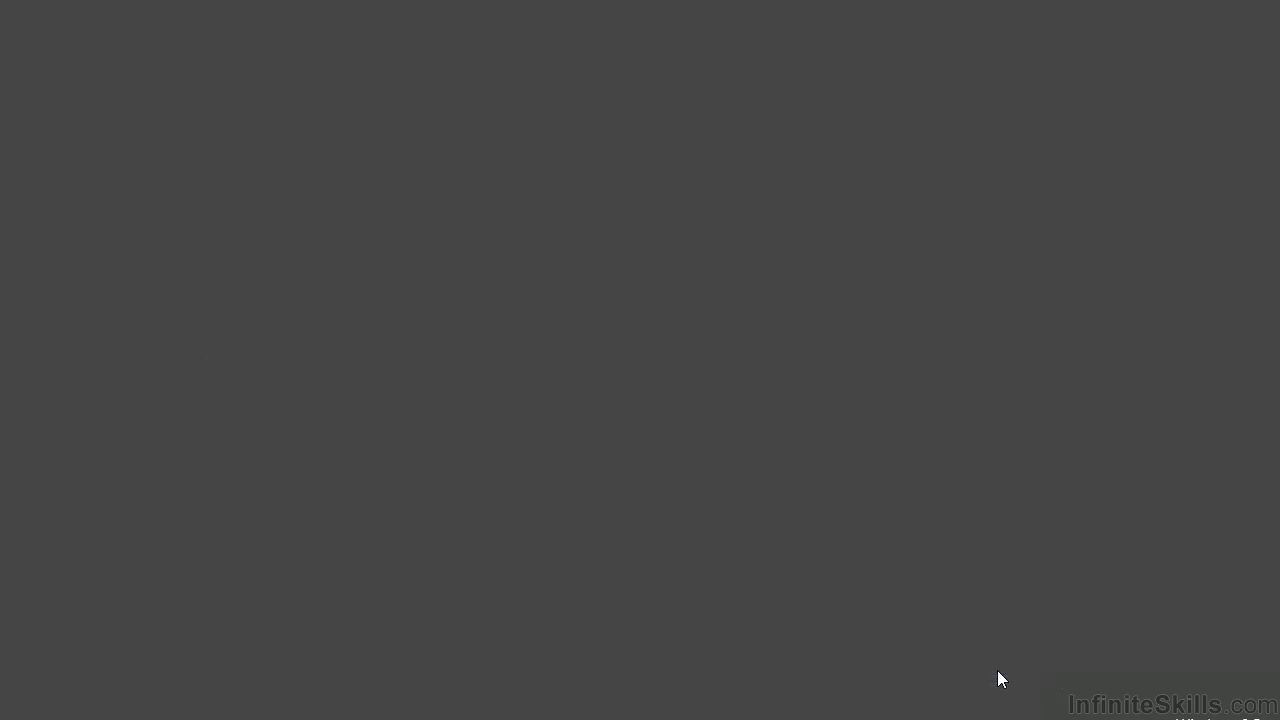